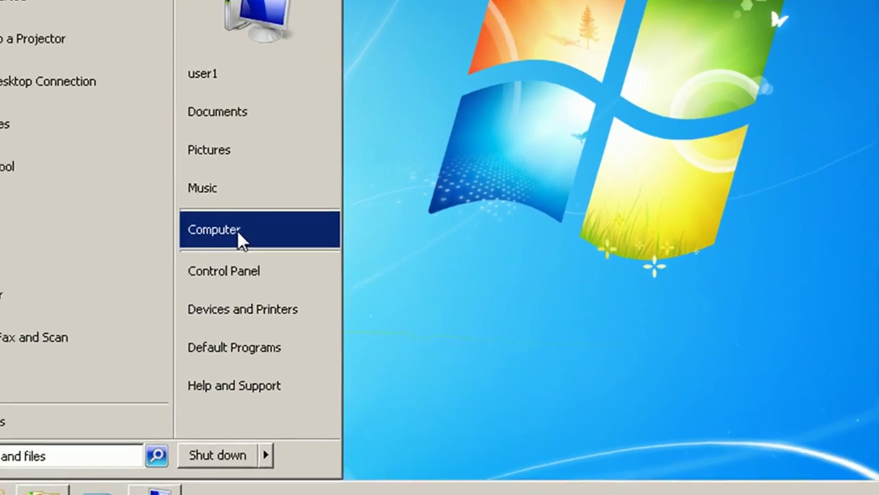
# Open the computer's system properties, review the Windows edition and system details, and close the window
pyautogui.rightClick(242, 237)
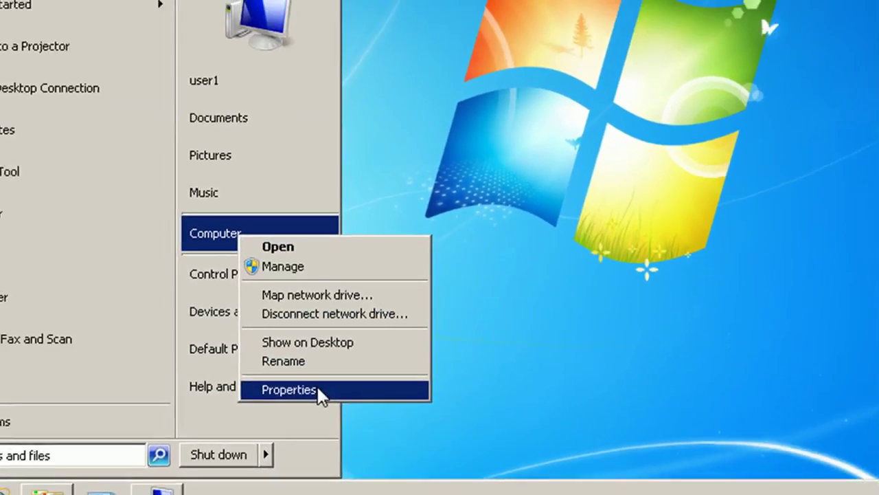
pyautogui.click(323, 378)
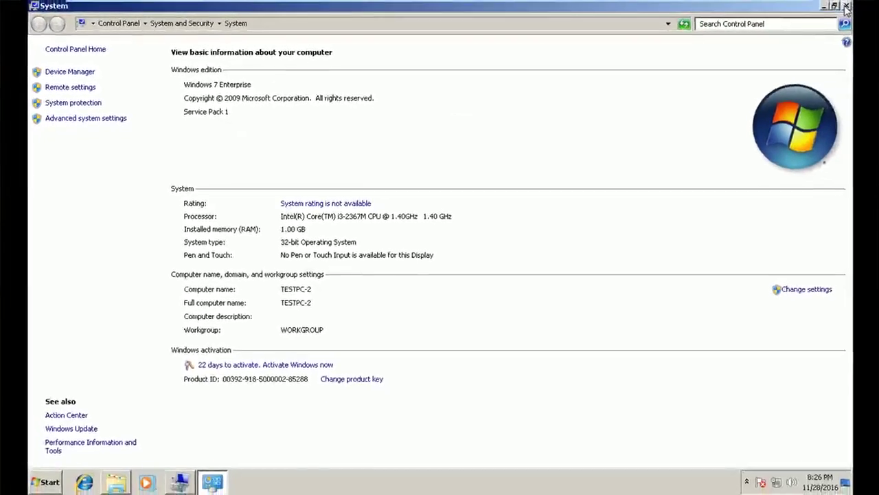
pyautogui.click(847, 6)
# Open Computer Management and show the disk layout in Disk Management
pyautogui.click(48, 482)
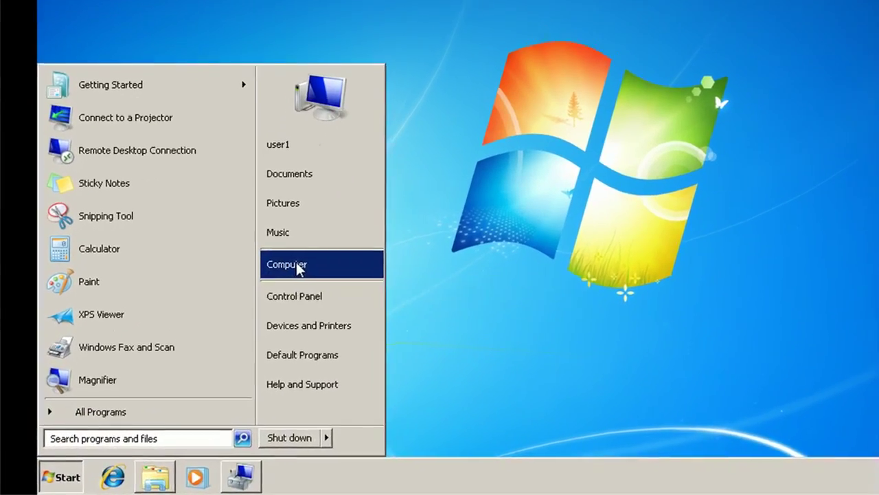
pyautogui.rightClick(249, 303)
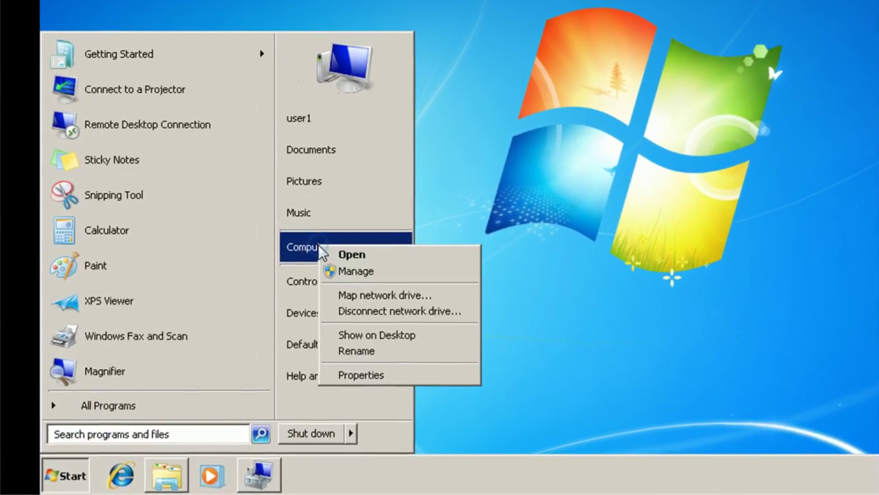
pyautogui.click(356, 271)
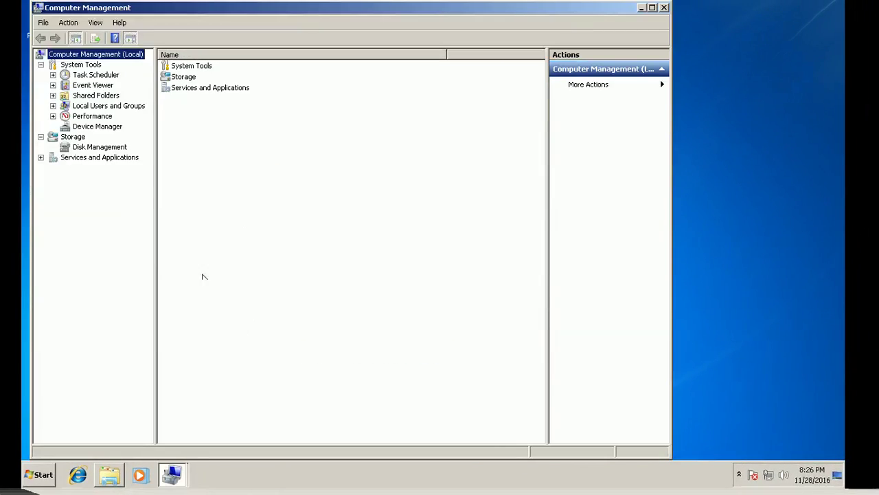
pyautogui.click(100, 146)
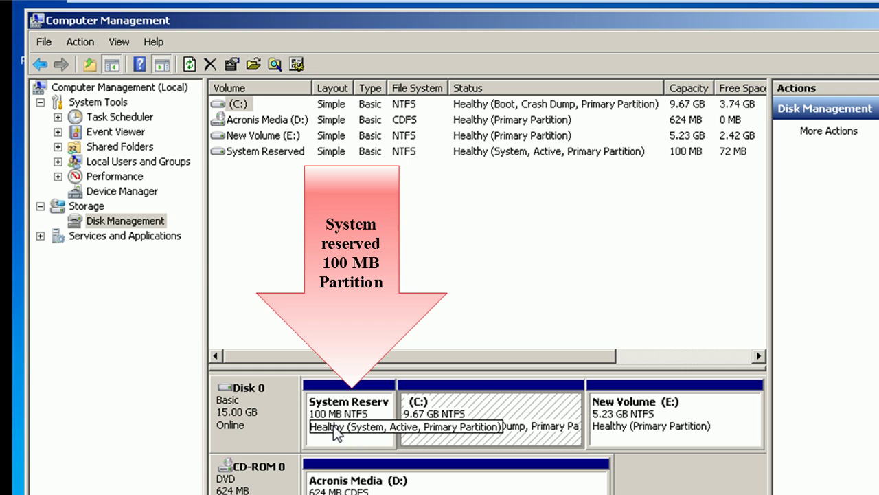
# Examine the System Reserved and C: partitions and the volume details in the maximized window, and close Computer Management
pyautogui.click(333, 418)
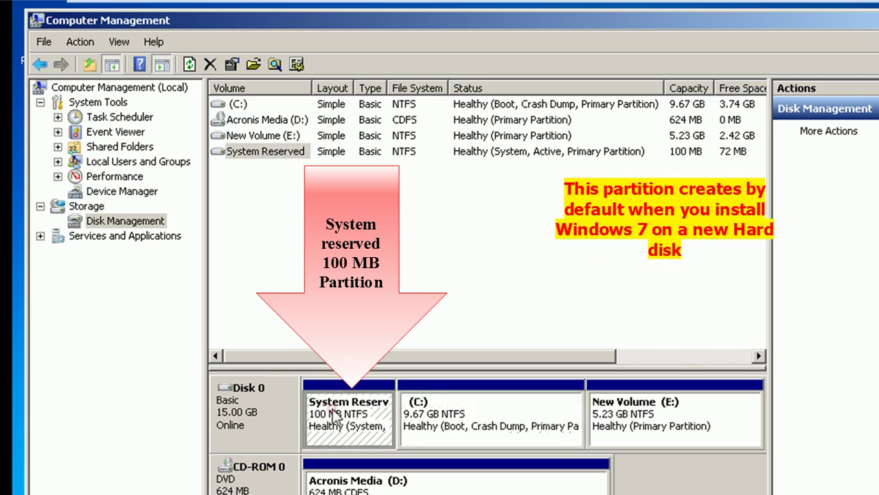
pyautogui.click(458, 420)
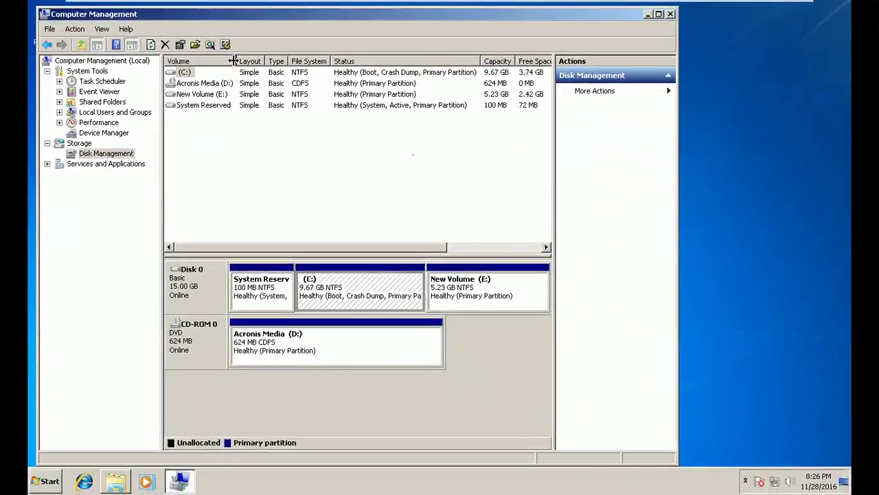
pyautogui.moveTo(233, 61); pyautogui.dragTo(235, 61)
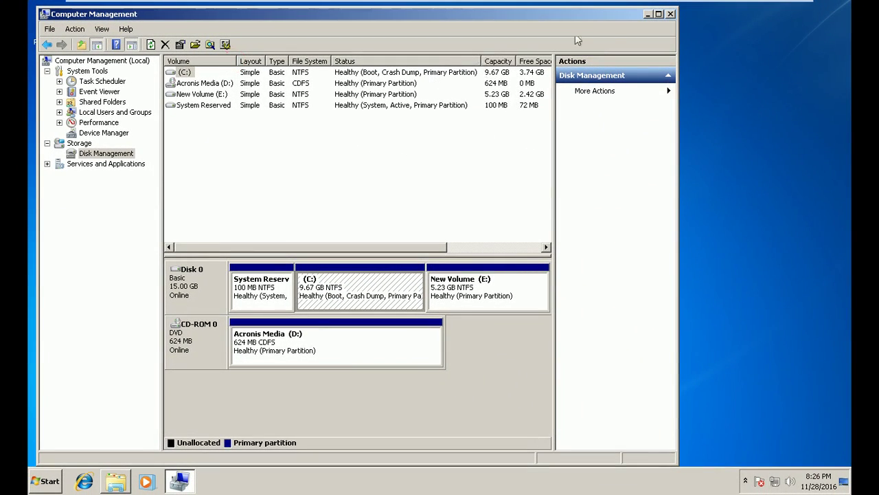
pyautogui.click(658, 14)
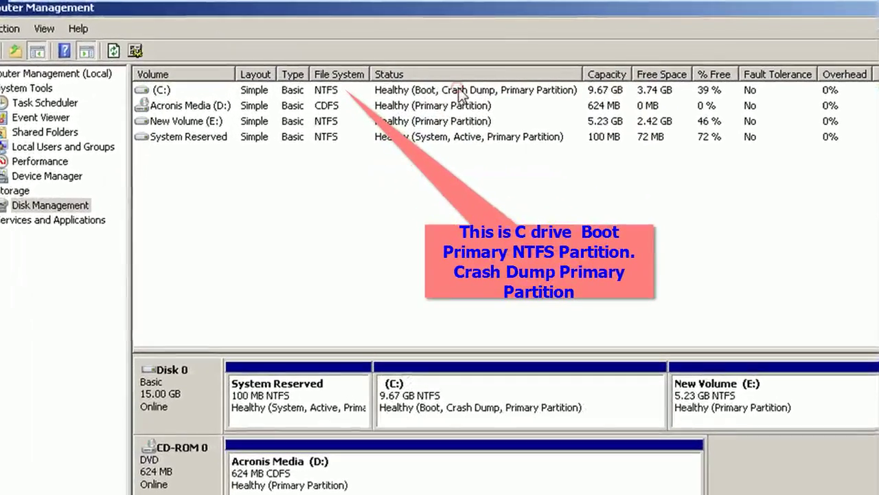
pyautogui.click(395, 66)
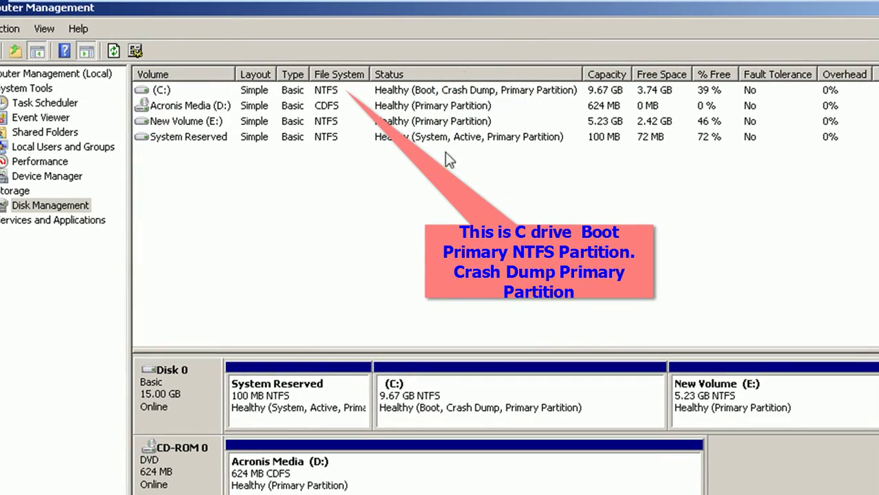
pyautogui.click(420, 144)
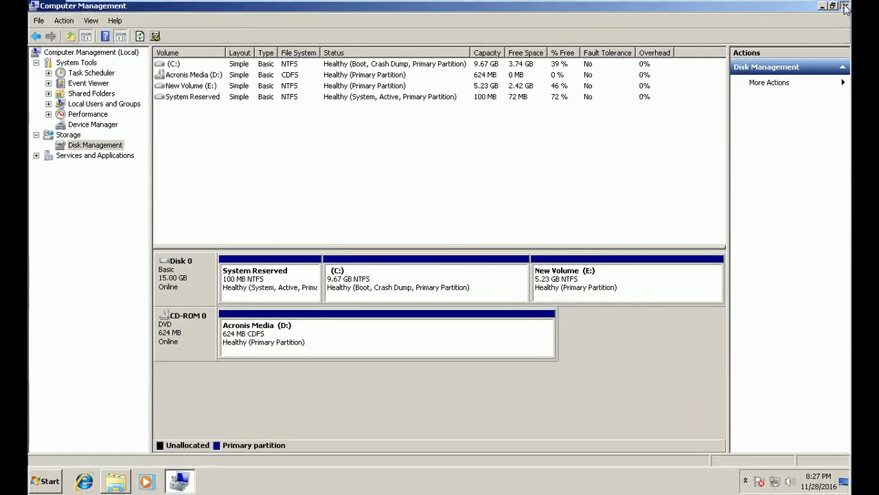
pyautogui.click(845, 6)
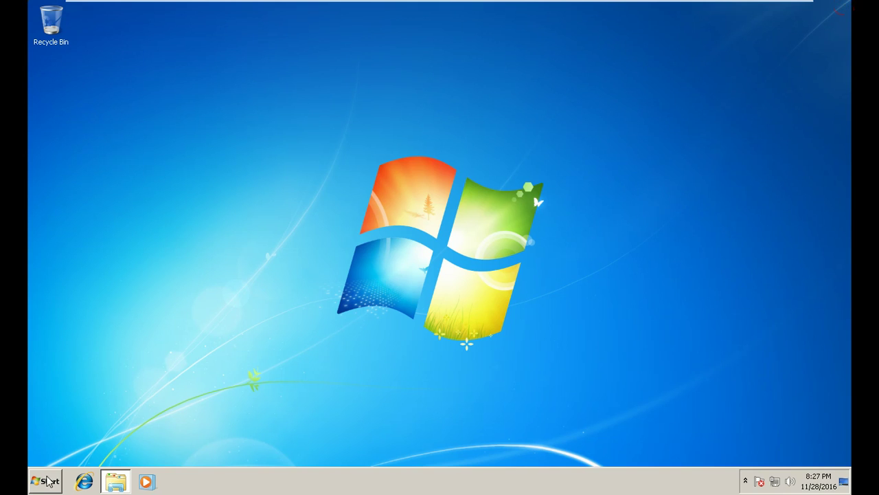
# Open the WIN7BKP folder on New Volume (E:), granting permanent access to it
pyautogui.click(46, 481)
pyautogui.click(222, 323)
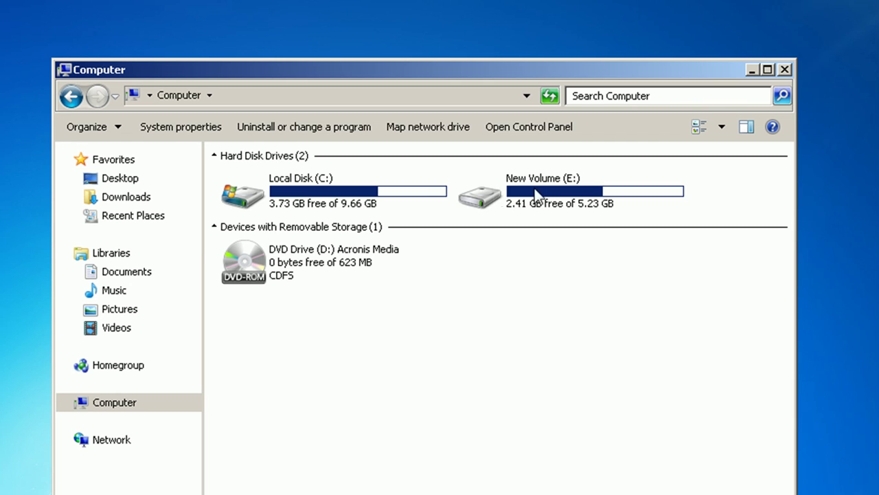
pyautogui.doubleClick(545, 190)
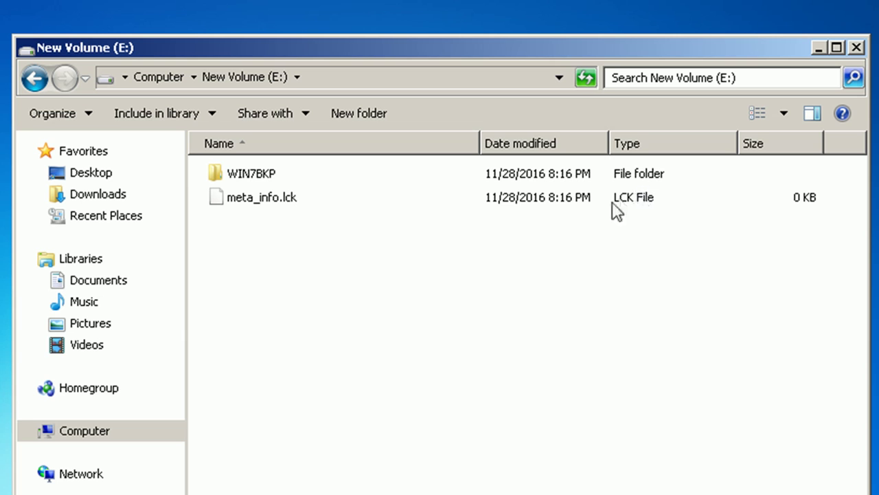
pyautogui.click(256, 176)
pyautogui.doubleClick(262, 176)
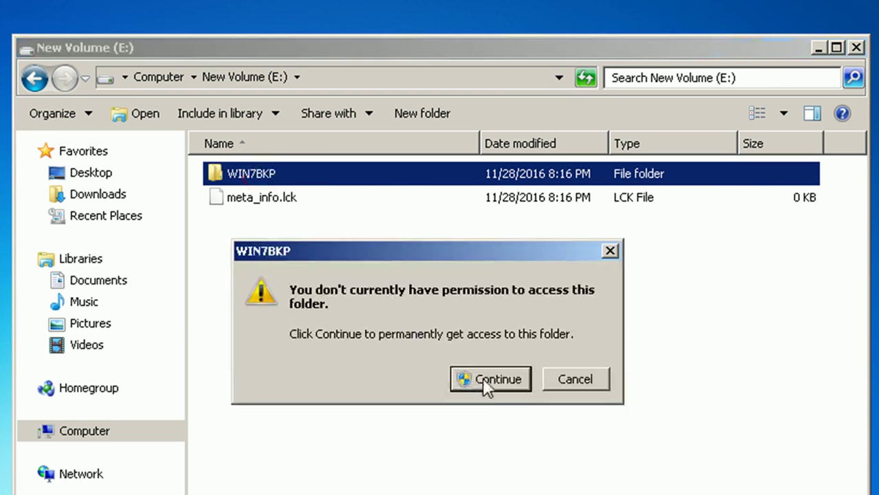
pyautogui.click(489, 378)
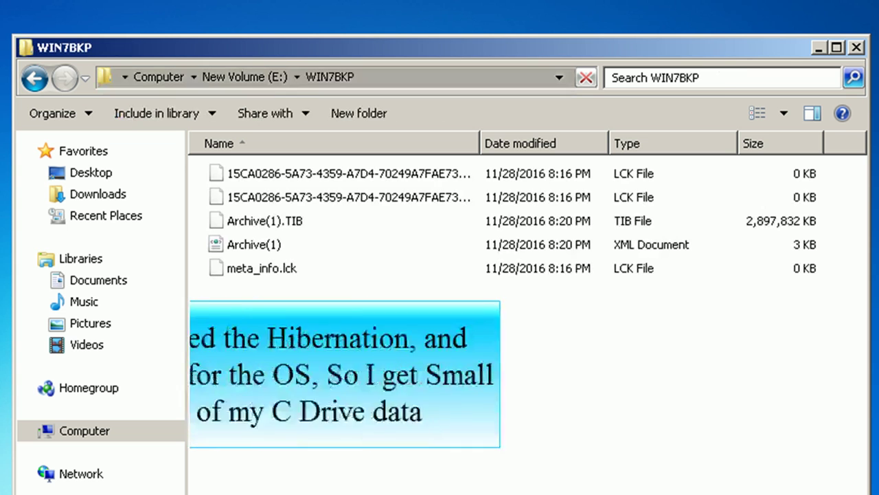
# Check the Archive(1).TIB backup file and the Acronis Media DVD drive, and close the file window
pyautogui.click(272, 222)
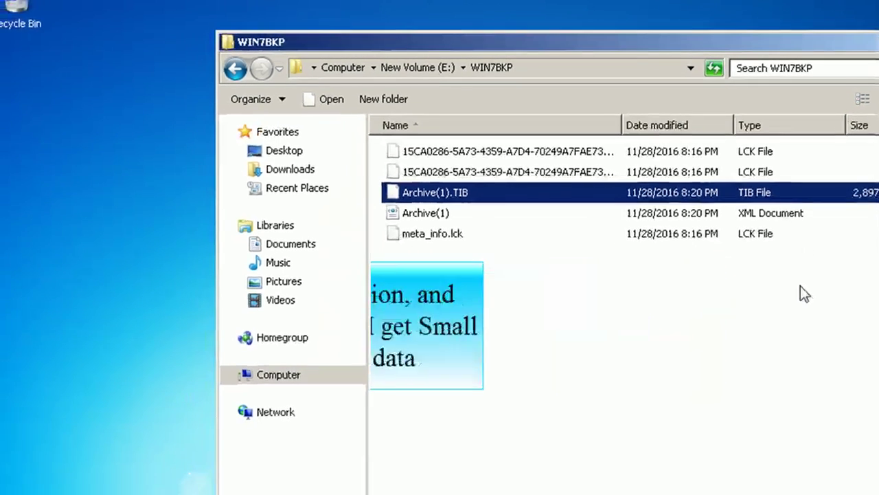
pyautogui.click(240, 70)
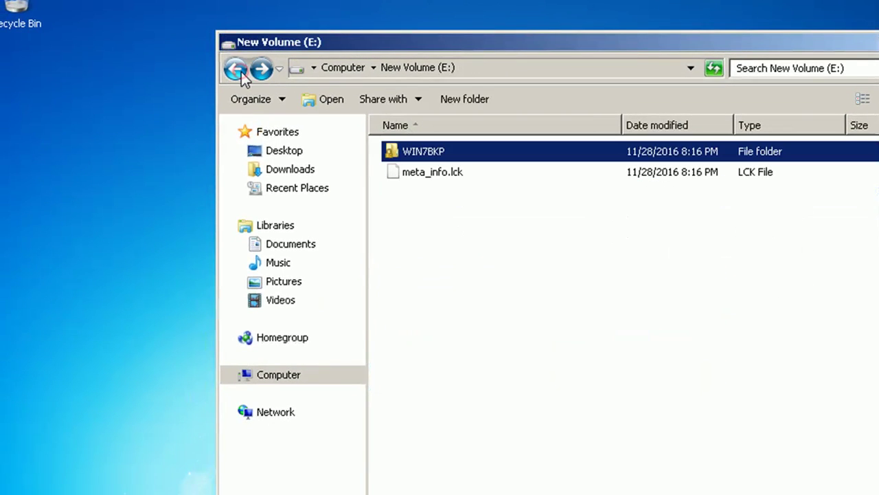
pyautogui.click(245, 69)
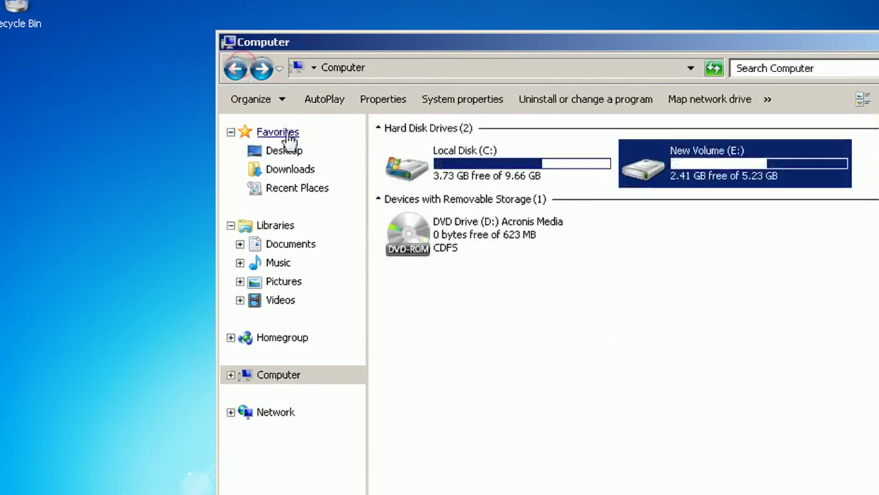
pyautogui.click(455, 237)
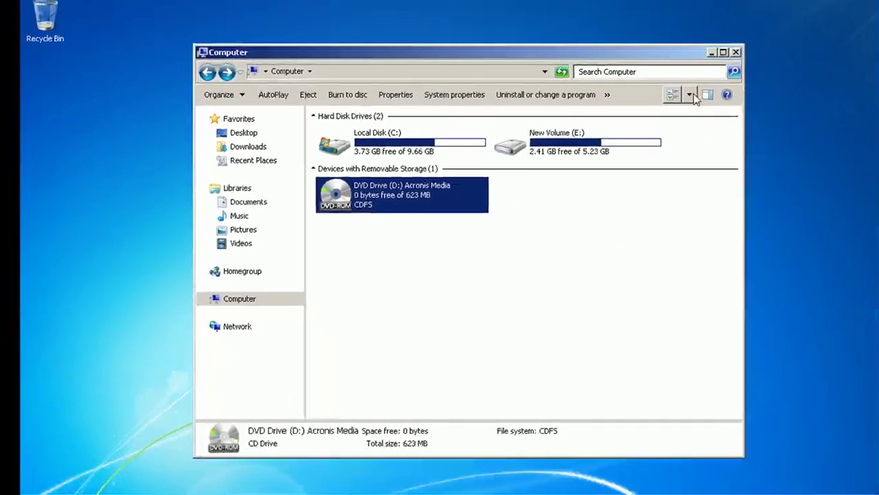
pyautogui.click(695, 55)
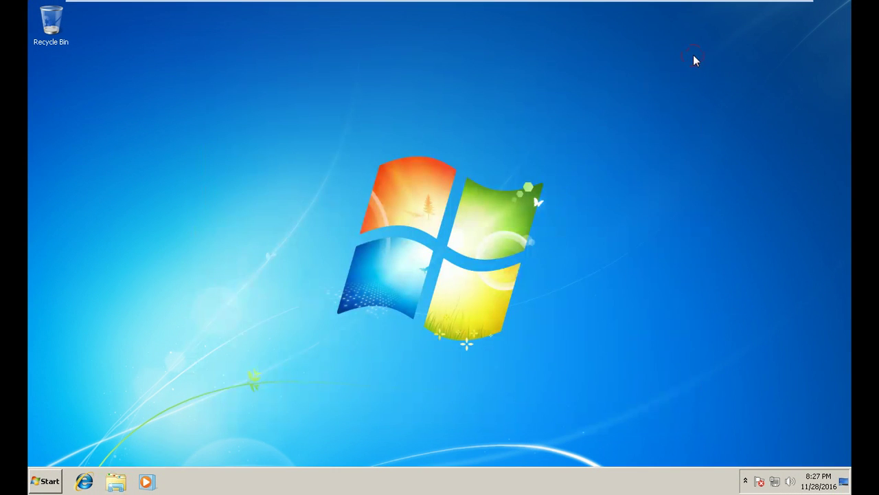
# Restart the computer to boot into the Acronis rescue media
pyautogui.click(55, 481)
pyautogui.click(242, 451)
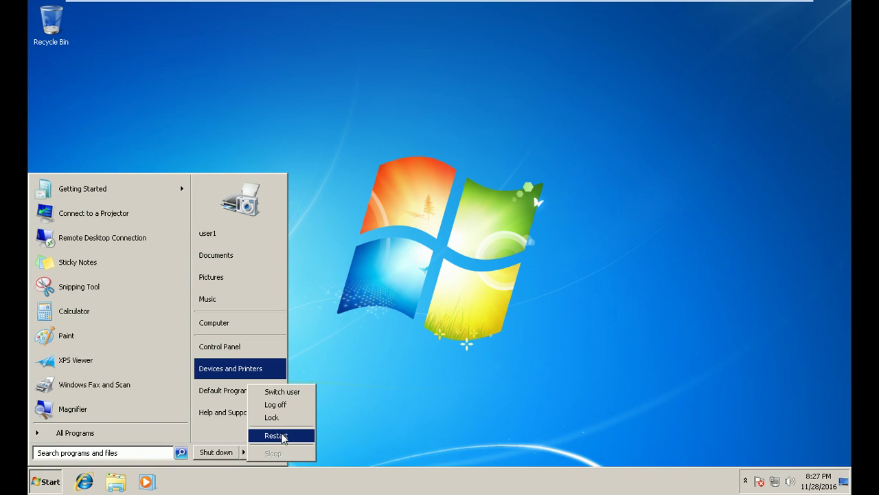
pyautogui.click(276, 436)
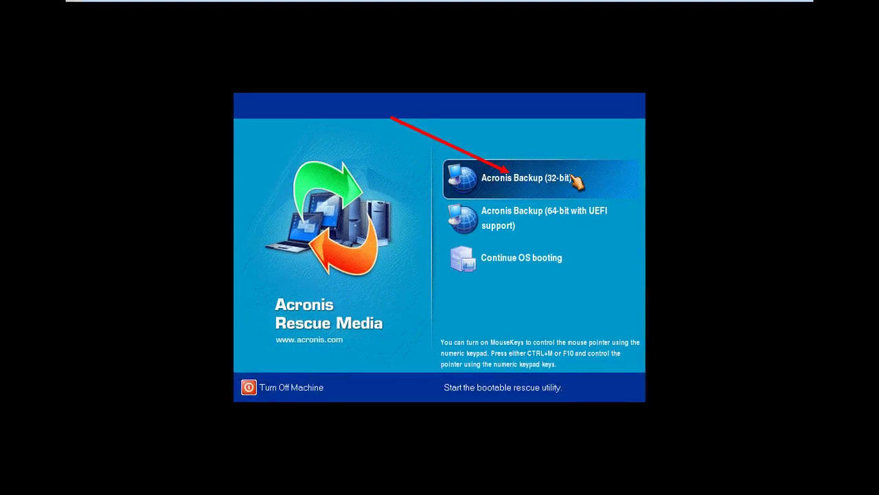
# Start Acronis Backup (32-bit) with local management of this machine and open the Recover task
pyautogui.click(504, 175)
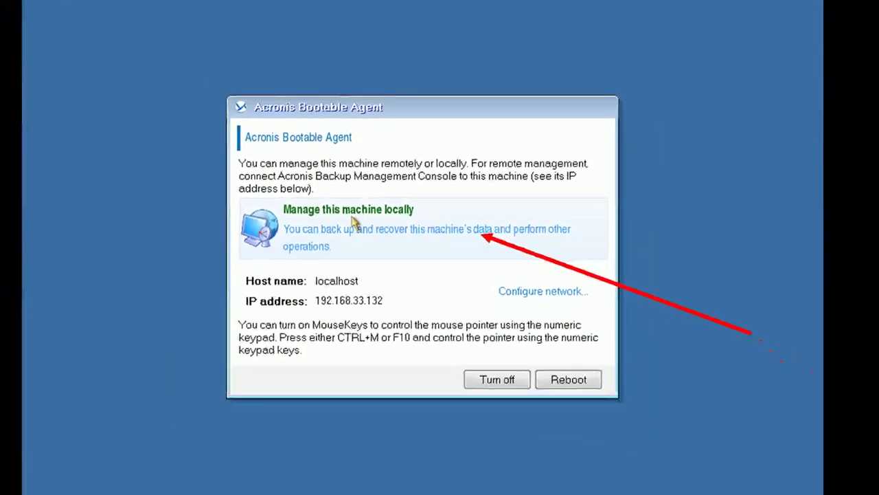
pyautogui.click(390, 220)
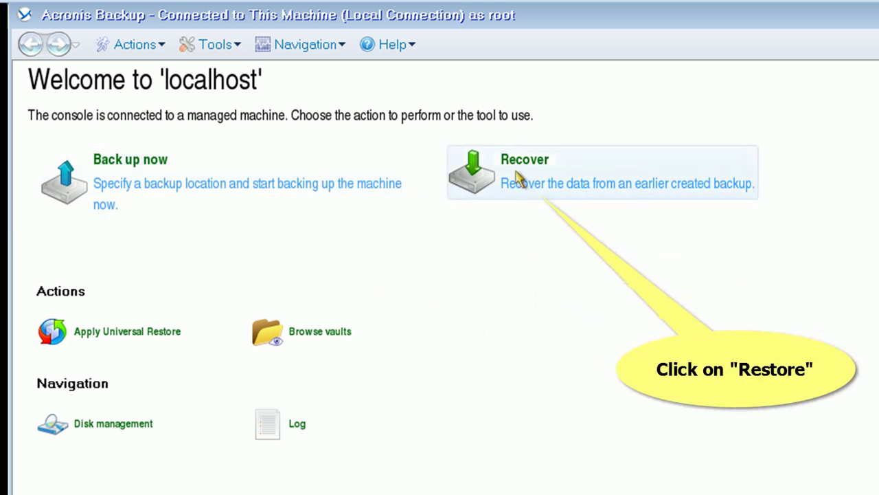
pyautogui.click(540, 173)
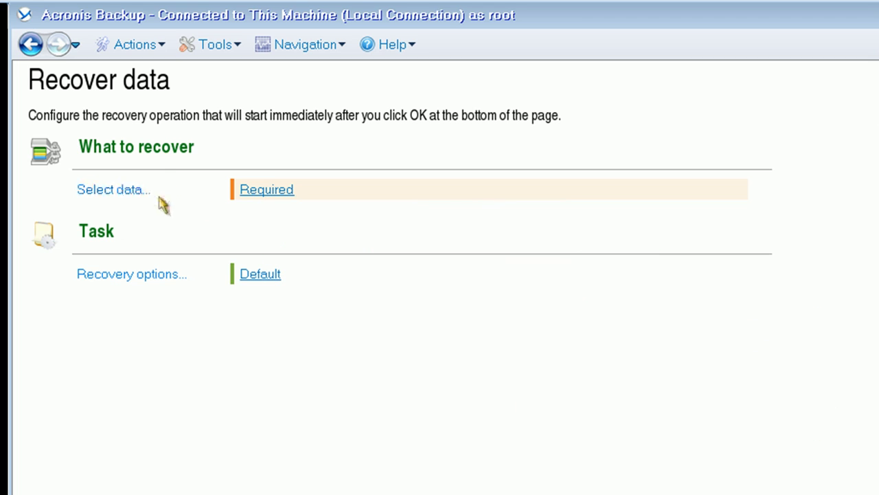
# Begin selecting the data to recover and expand the local folders while browsing for the backup location
pyautogui.click(266, 191)
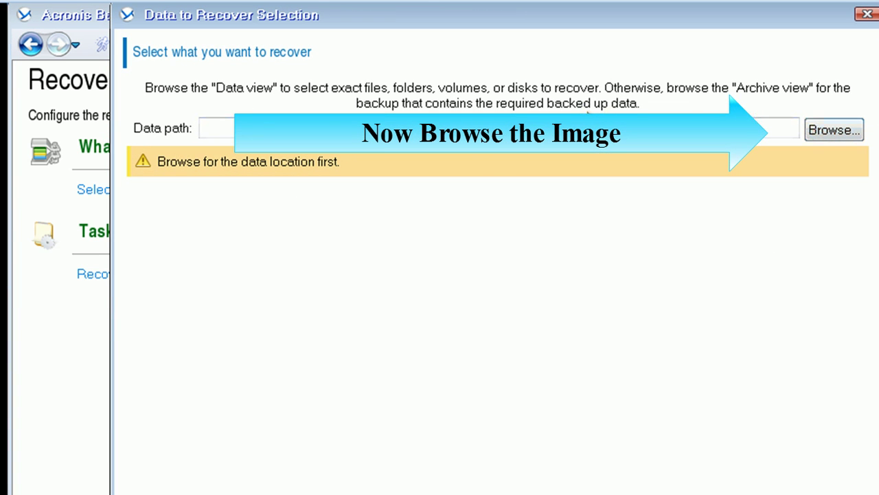
pyautogui.click(829, 134)
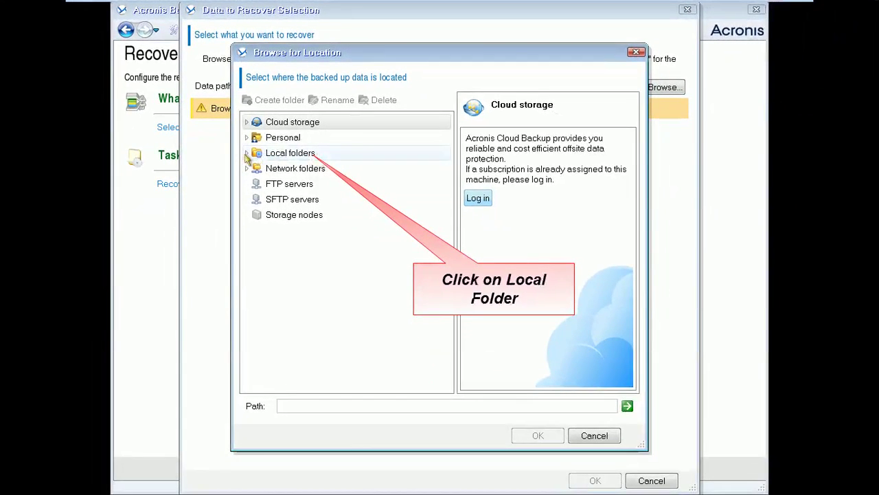
pyautogui.click(247, 154)
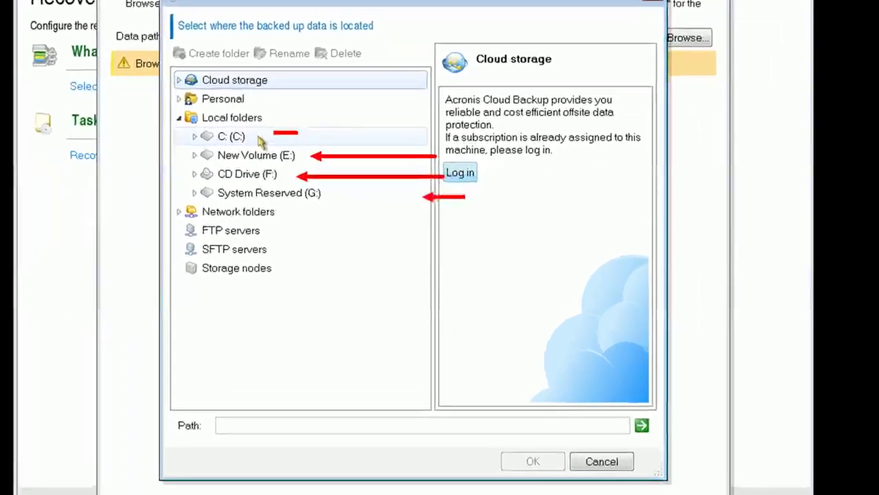
# Check the C: and System Reserved (G:) drives for backed up data
pyautogui.click(299, 161)
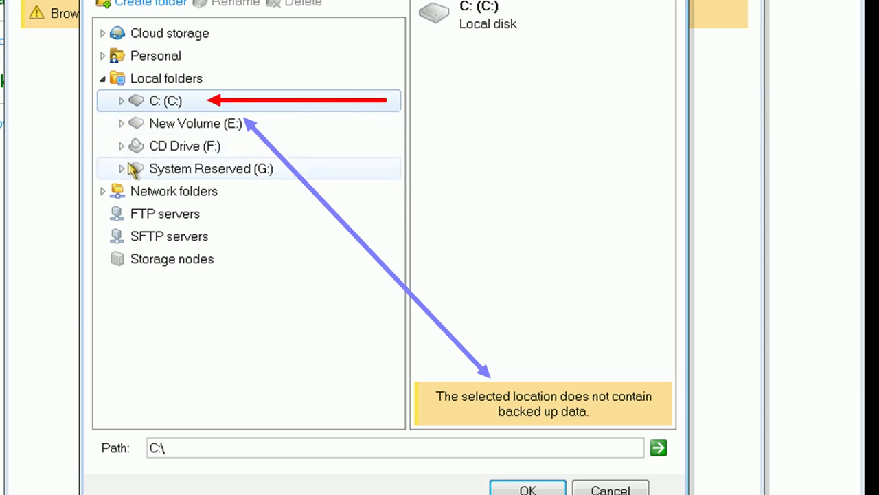
pyautogui.click(215, 173)
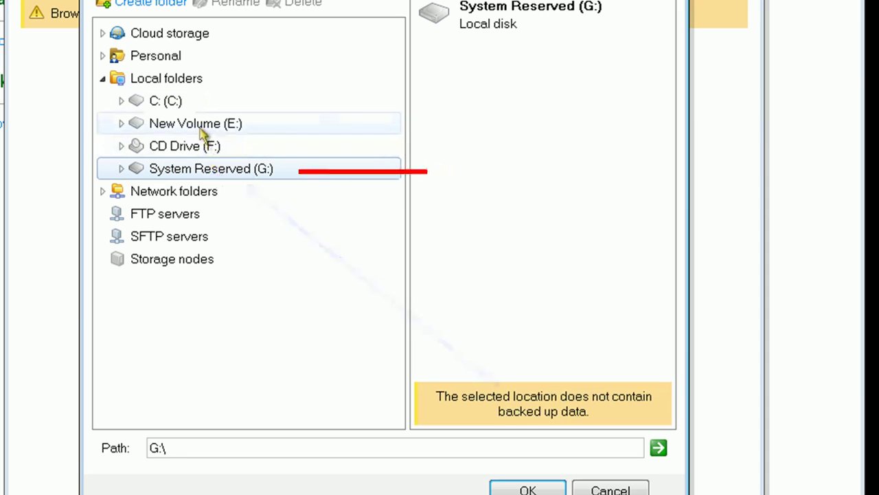
# Set the WIN7BKP folder on New Volume (E:) as the location of the backed up data
pyautogui.click(108, 123)
pyautogui.click(122, 125)
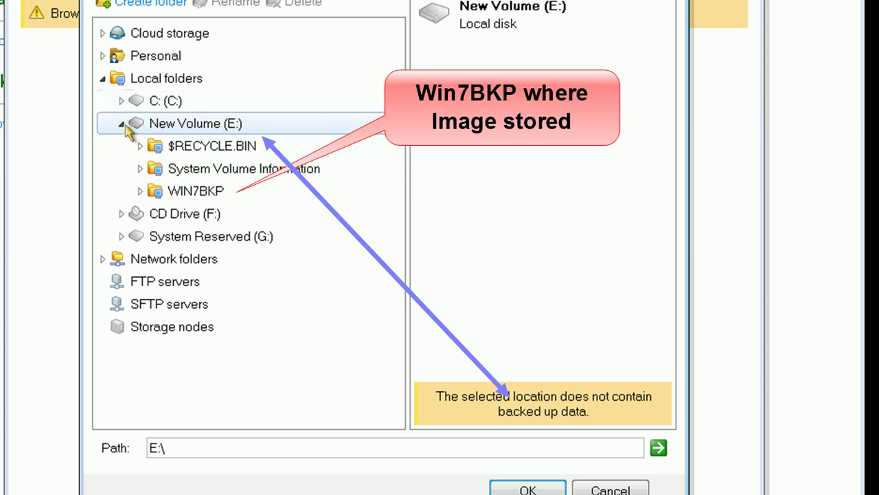
pyautogui.click(225, 194)
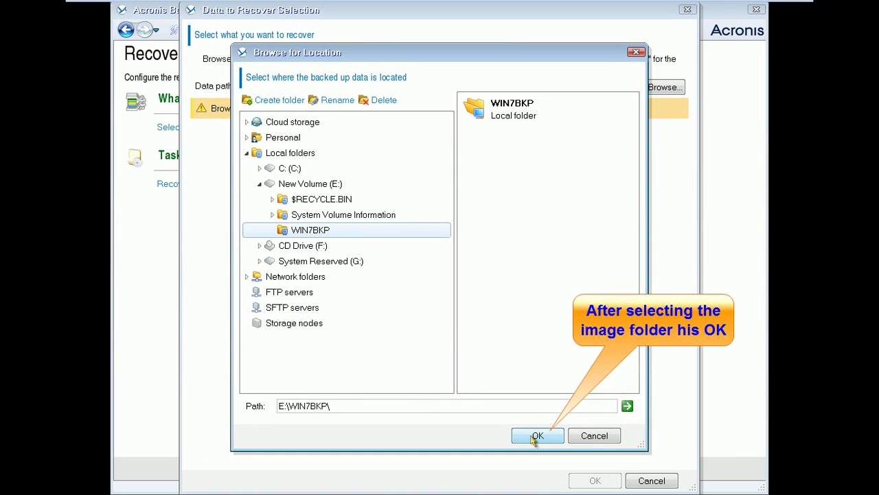
pyautogui.click(537, 436)
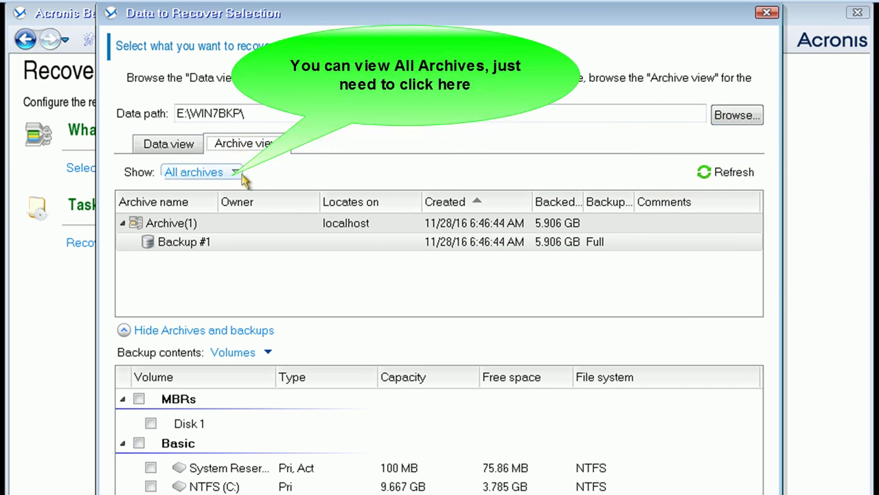
# Show only disk archives in the archive view and select Backup #1 of Archive(1)
pyautogui.click(242, 173)
pyautogui.click(201, 205)
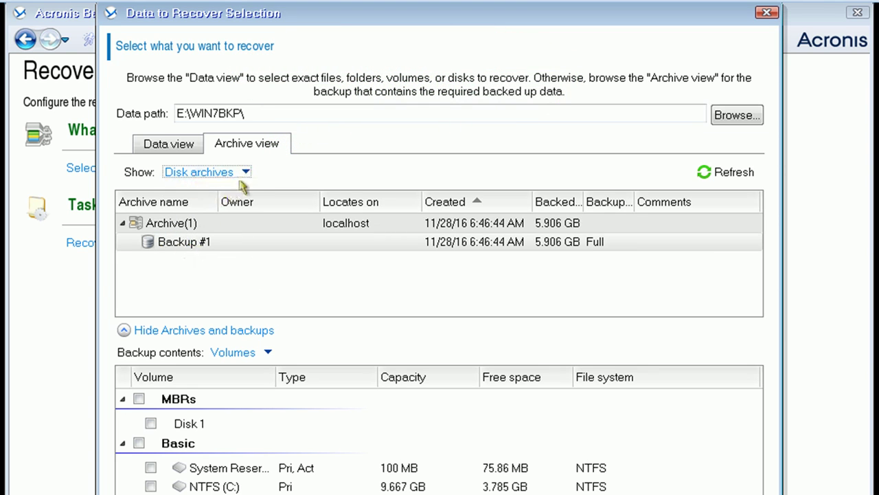
pyautogui.click(265, 242)
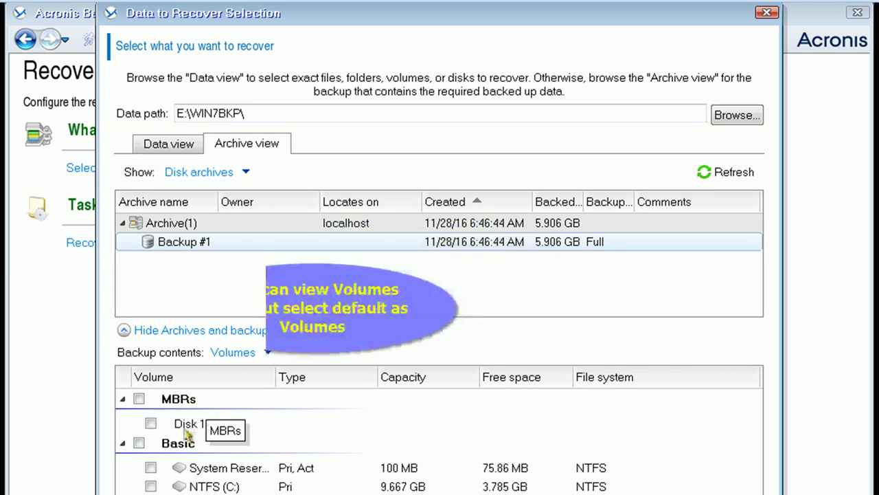
# Choose the Disk 1 MBR and the System Reserved and NTFS (C:) volumes as the data to recover
pyautogui.click(150, 424)
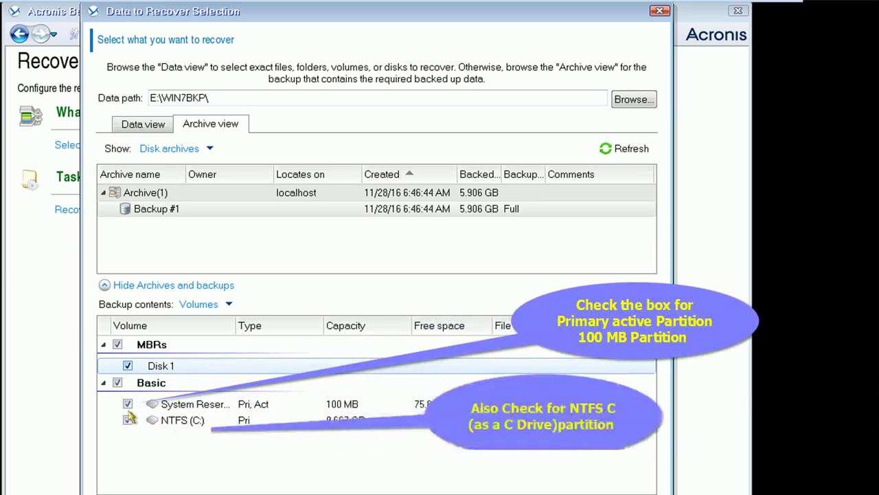
pyautogui.click(129, 405)
pyautogui.click(196, 425)
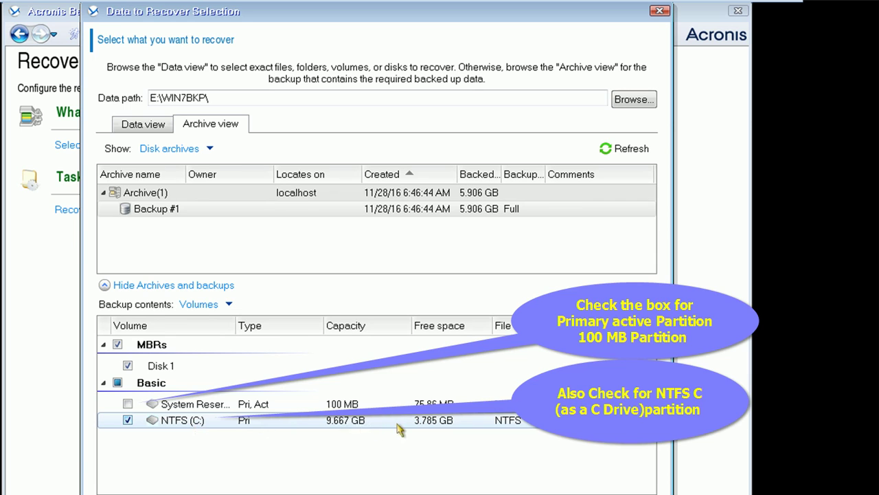
pyautogui.click(127, 420)
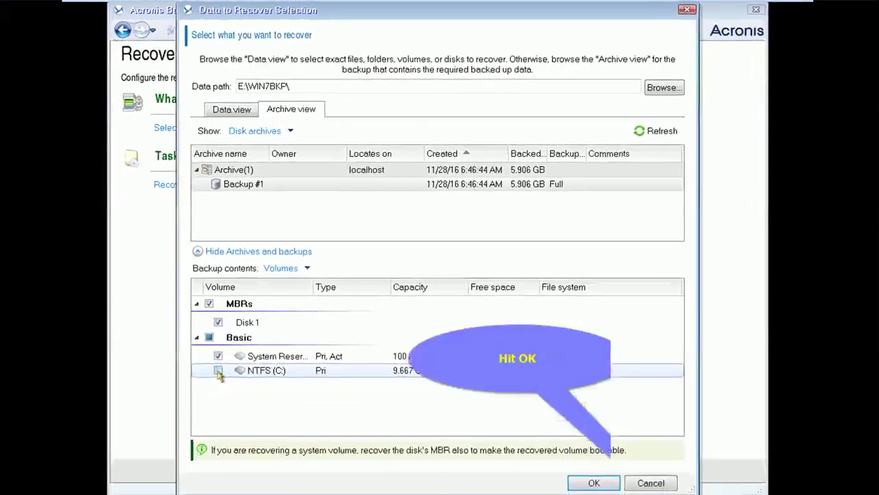
pyautogui.click(218, 370)
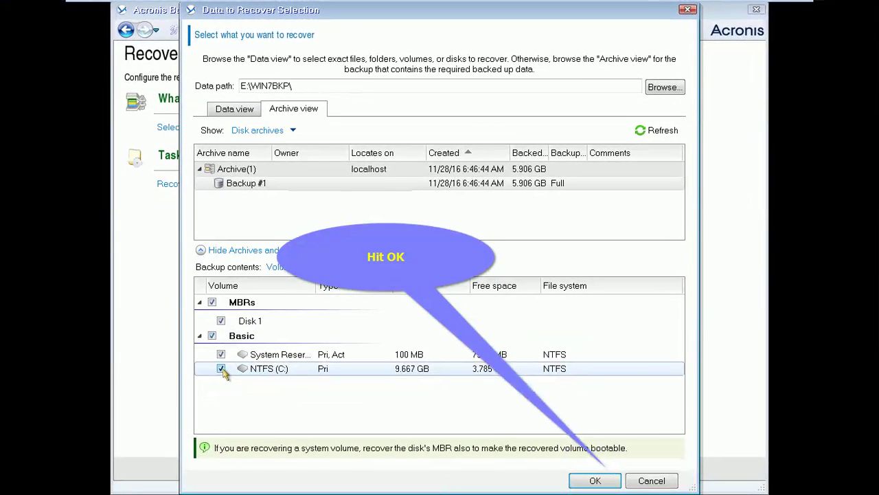
pyautogui.click(595, 481)
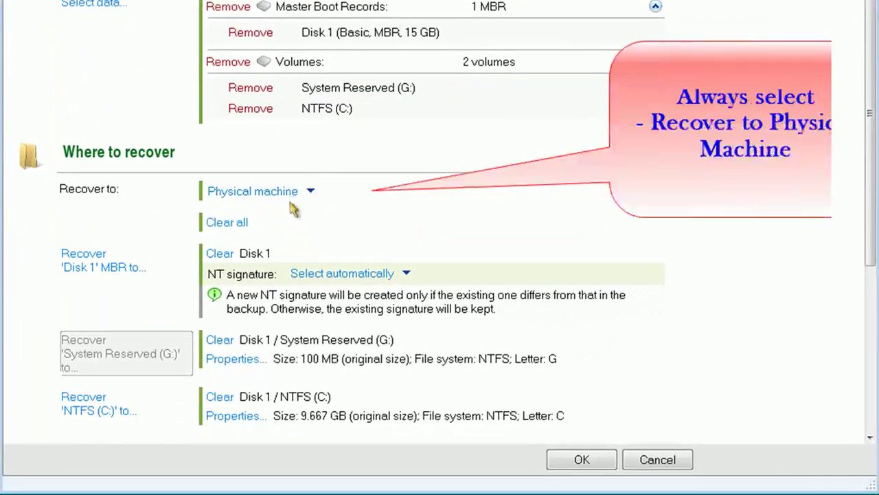
# Set the recovery target to Physical machine and clear all automatically assigned destinations
pyautogui.click(310, 193)
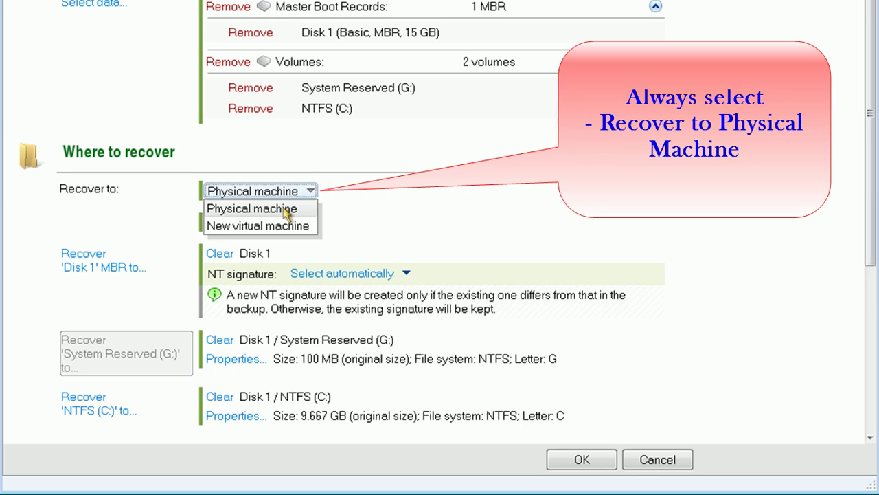
pyautogui.click(285, 210)
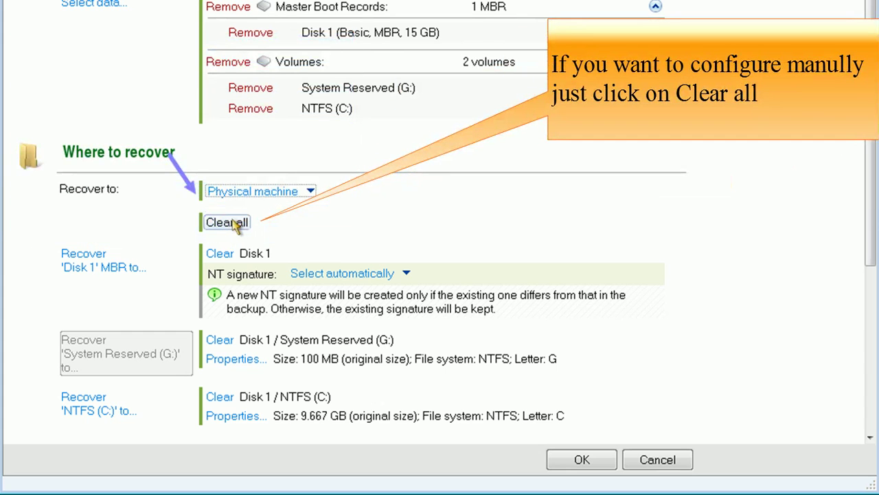
pyautogui.click(234, 221)
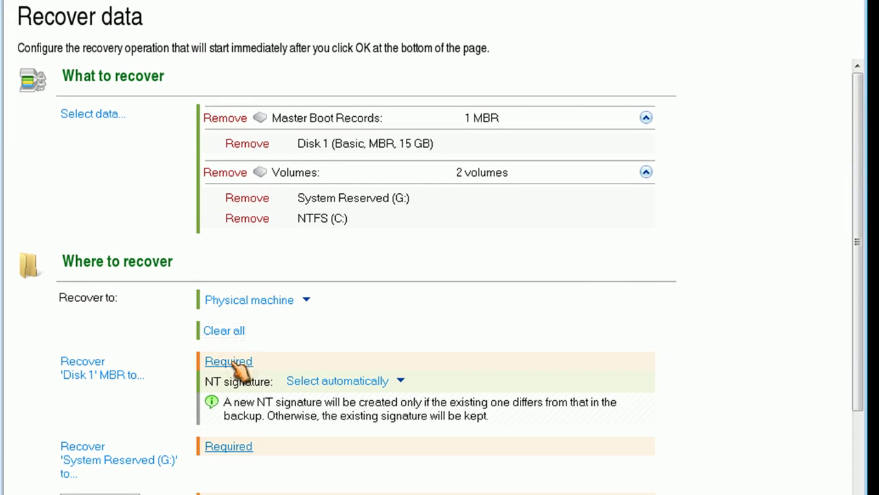
# Assign Disk 1 as the destination for recovering the Disk 1 Master Boot Record
pyautogui.click(233, 363)
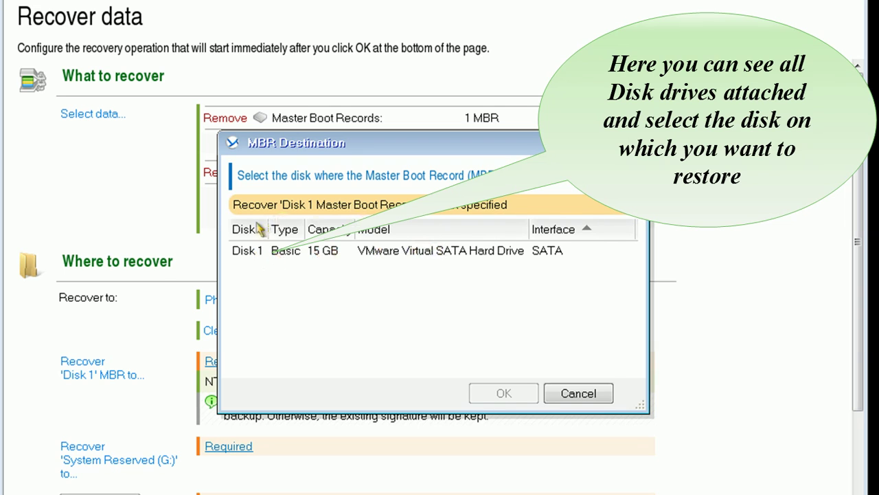
pyautogui.click(295, 252)
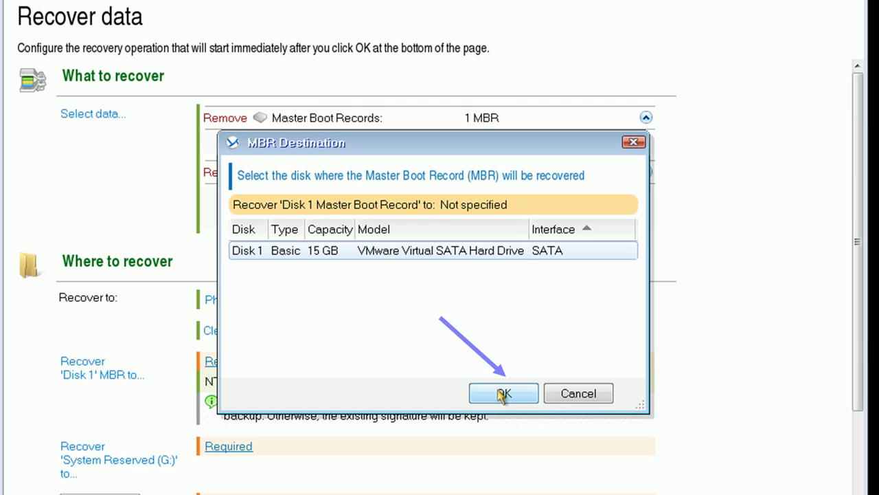
pyautogui.click(503, 394)
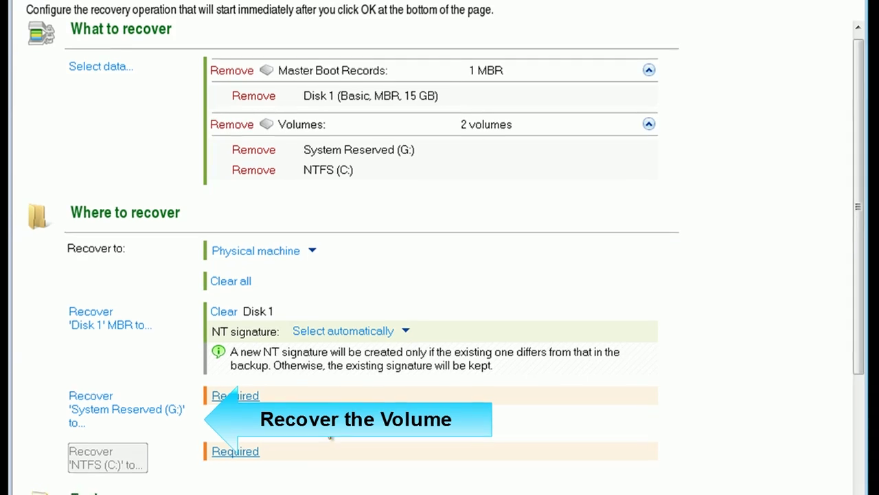
# Assign the System Reserved (G:) volume on Disk 1 as the destination for the backed-up System Reserved volume
pyautogui.scroll(-1, 263, 323)
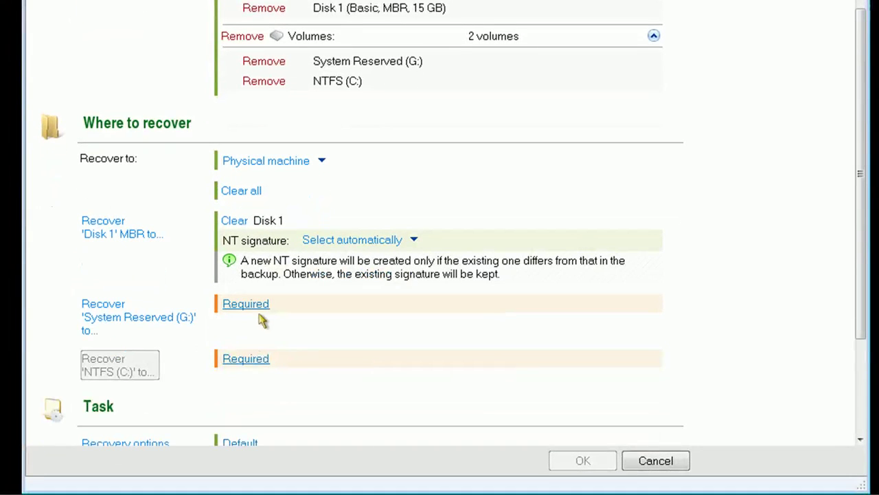
pyautogui.moveTo(863, 179); pyautogui.dragTo(863, 230)
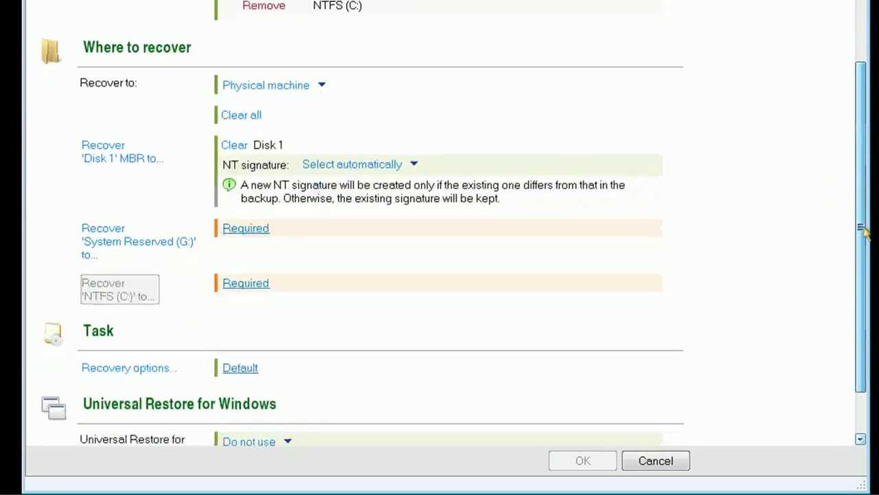
pyautogui.click(244, 234)
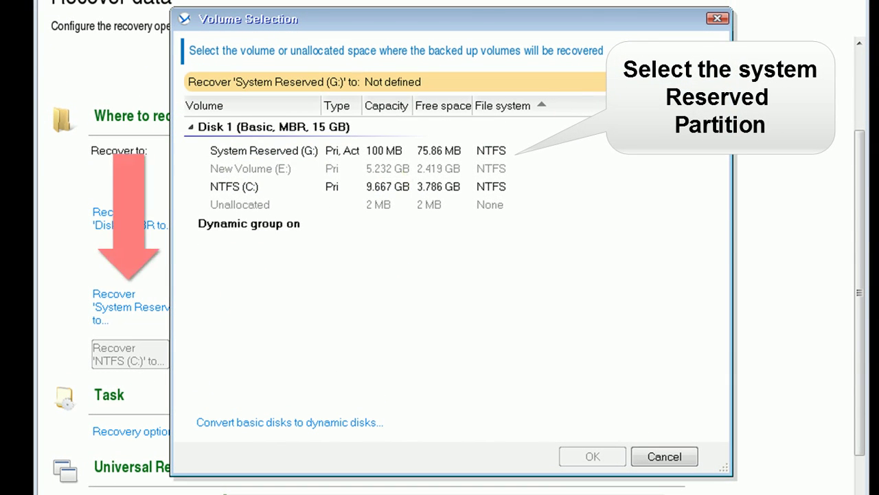
pyautogui.moveTo(397, 28); pyautogui.dragTo(463, 24)
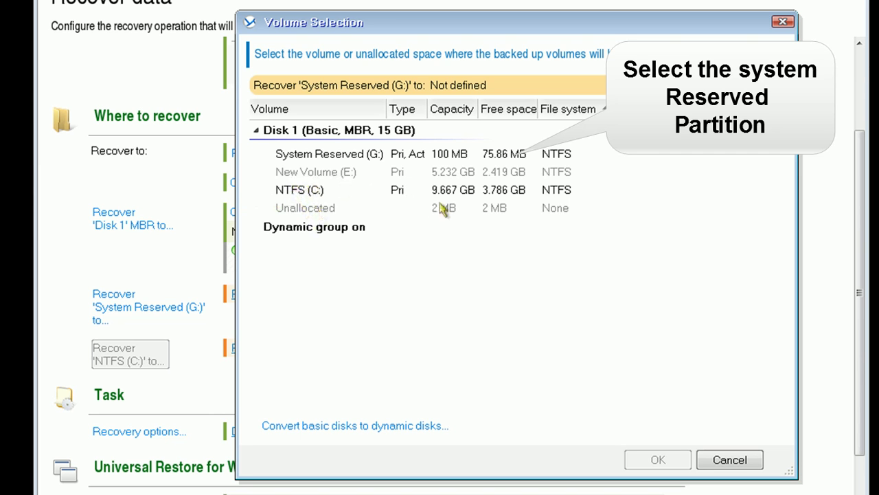
pyautogui.click(355, 158)
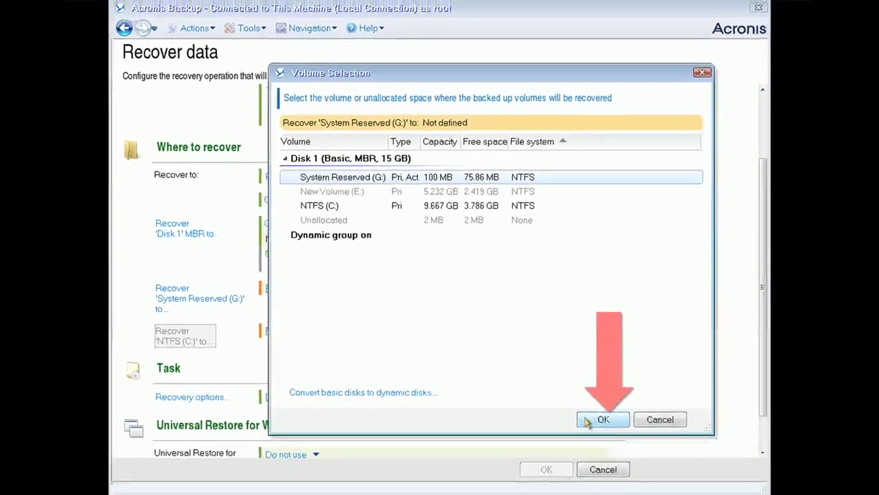
pyautogui.click(651, 454)
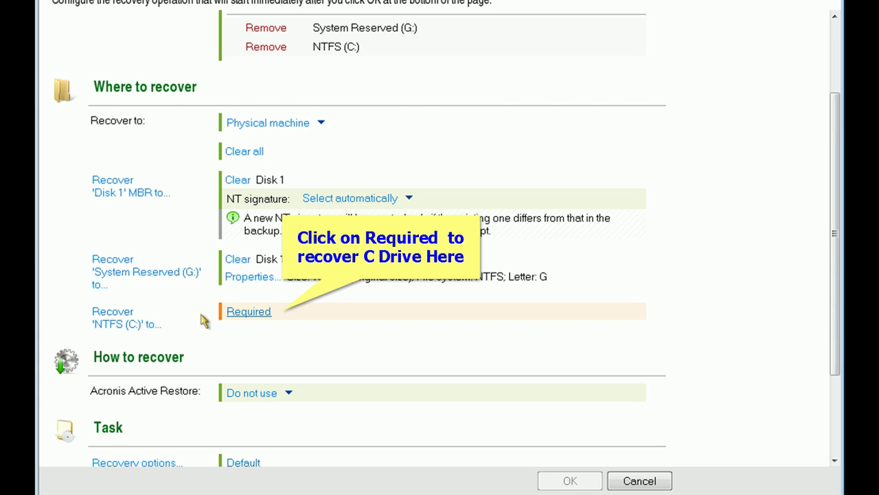
# Assign the NTFS (C:) volume on Disk 1 as the destination for the backed-up C: volume
pyautogui.click(255, 313)
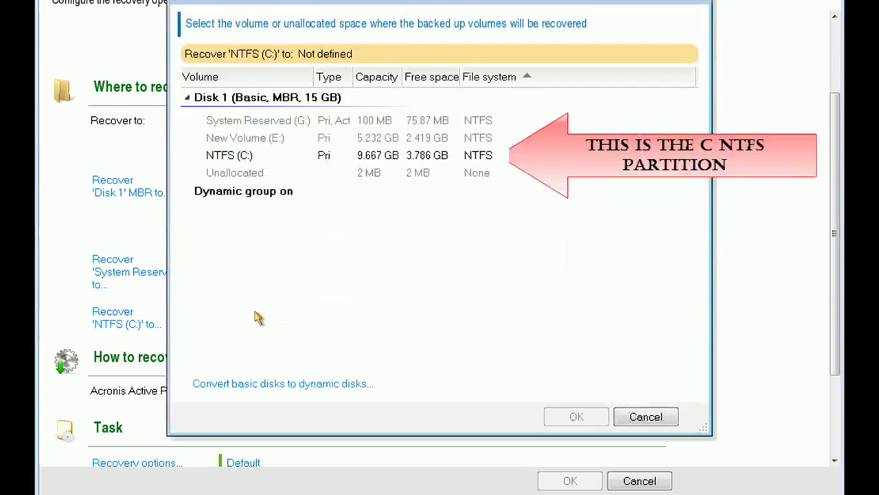
pyautogui.click(248, 156)
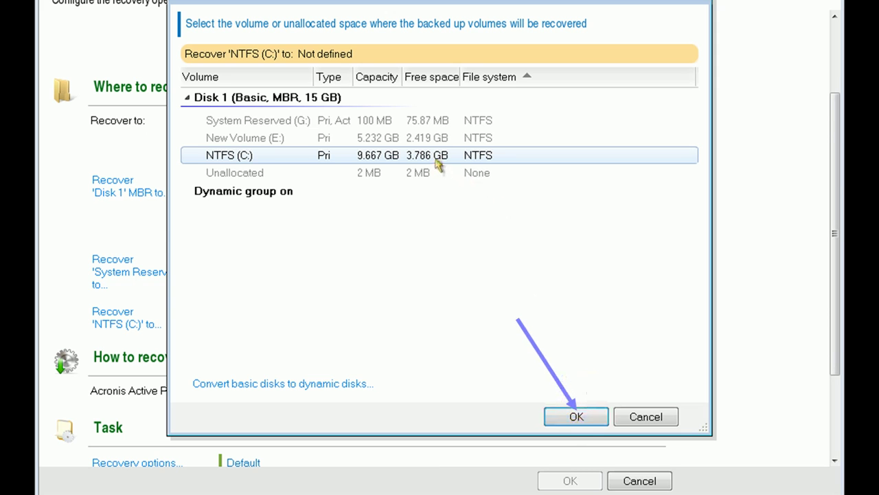
pyautogui.click(577, 416)
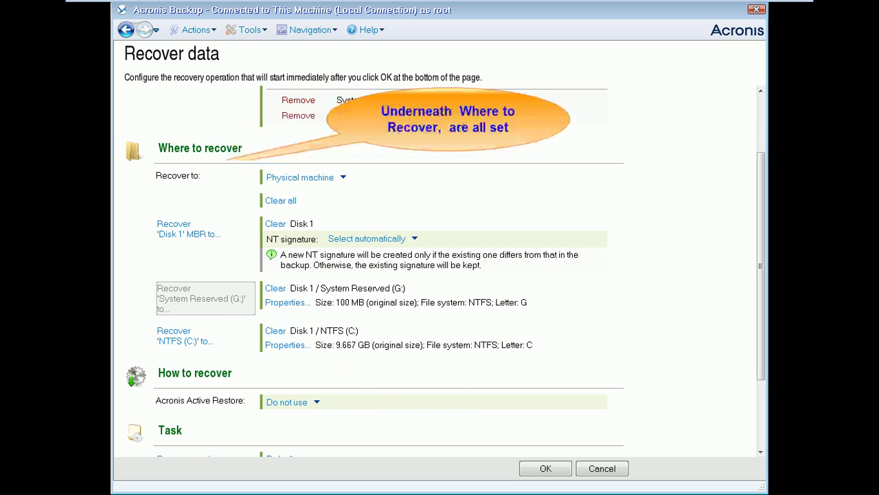
# Review the remaining recovery settings, keep their defaults and start the recovery
pyautogui.moveTo(761, 252); pyautogui.dragTo(766, 318)
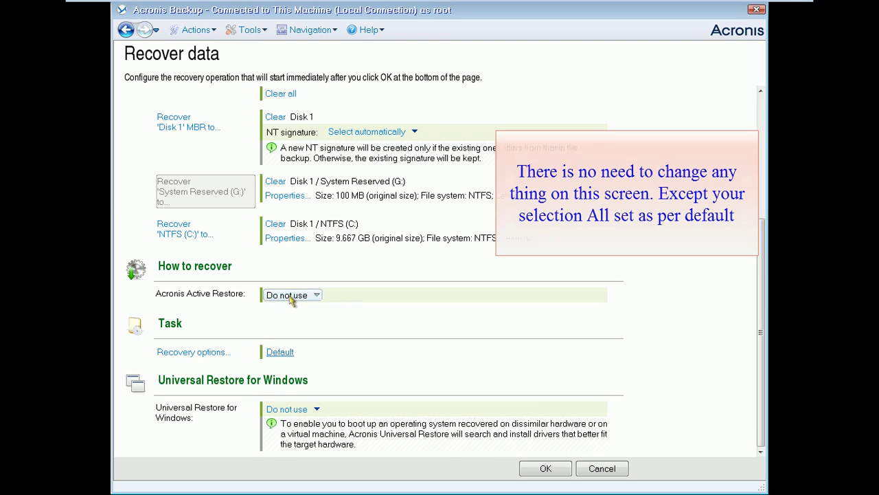
pyautogui.press('Tab')
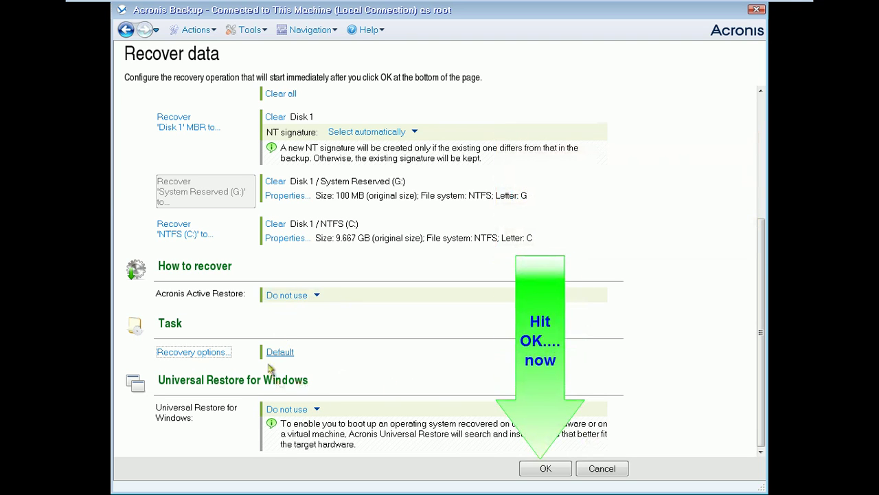
pyautogui.click(534, 469)
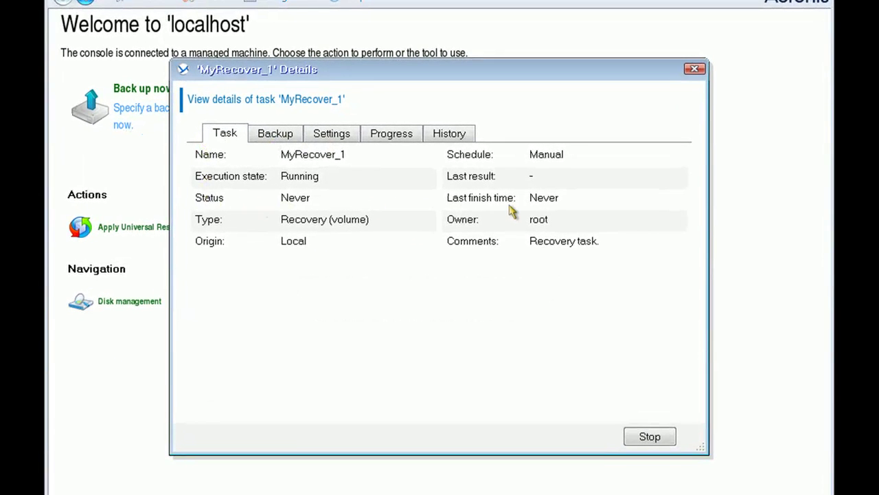
# Check the backup information and monitor the progress of the running recovery task
pyautogui.click(275, 134)
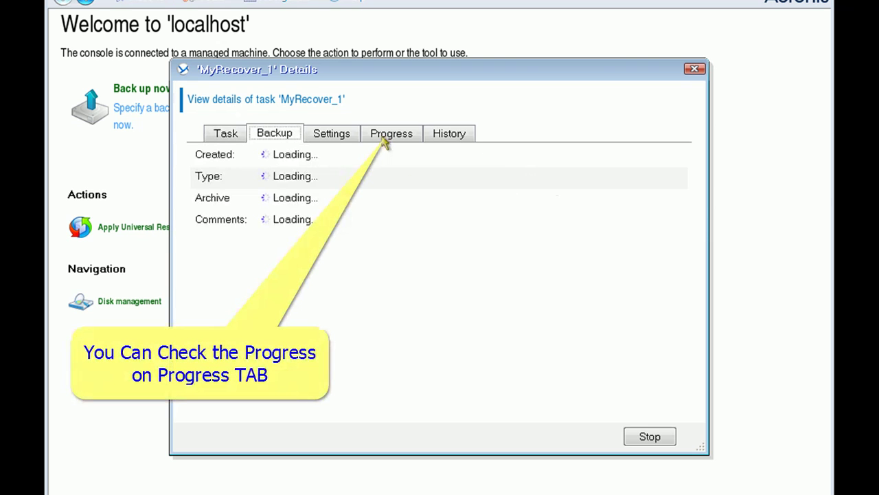
pyautogui.click(385, 138)
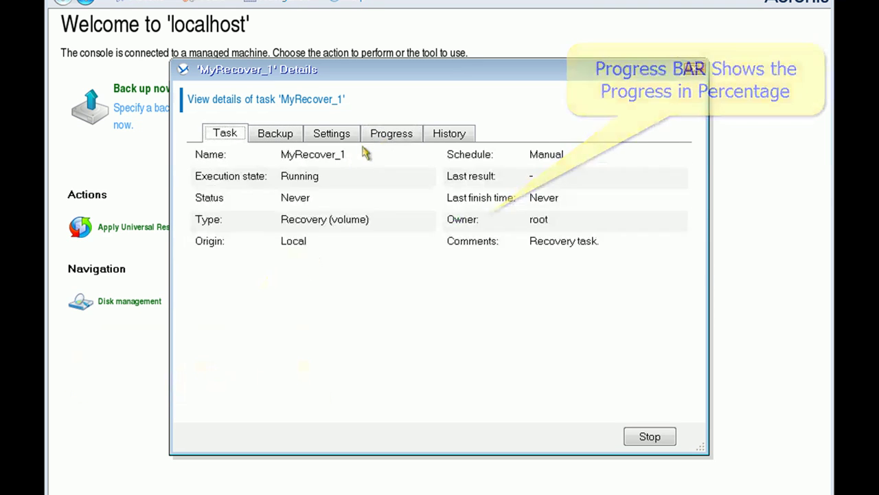
pyautogui.click(385, 135)
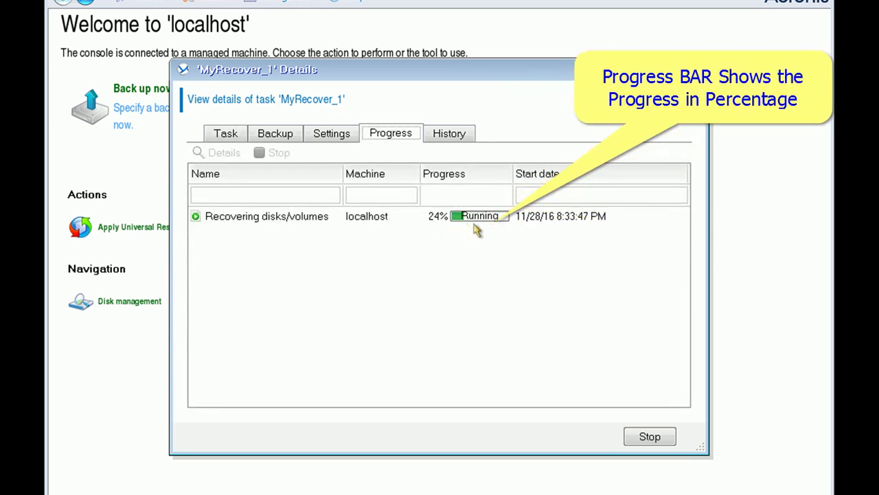
pyautogui.click(412, 136)
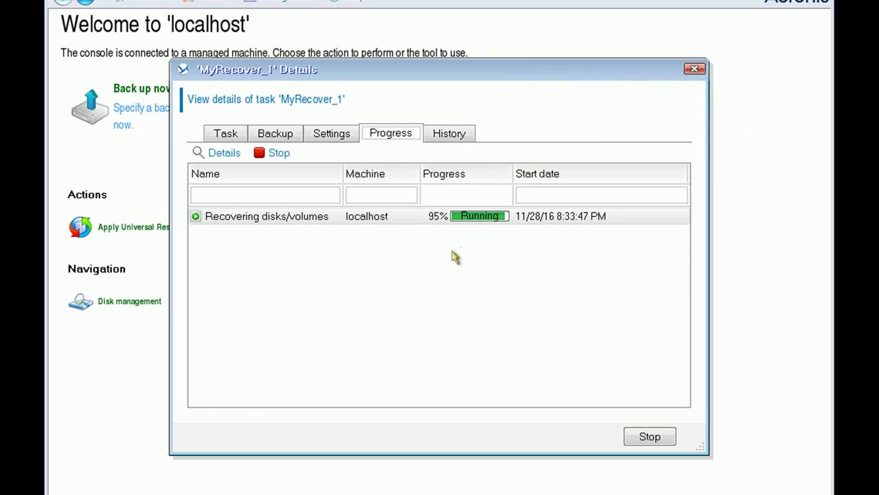
# Review the recovery task's status, backup source and history, and exit the management console
pyautogui.click(237, 134)
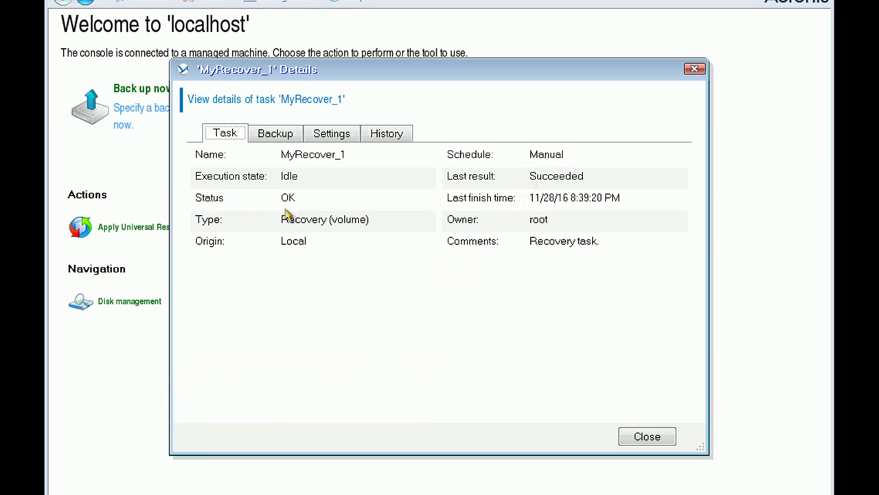
pyautogui.click(279, 138)
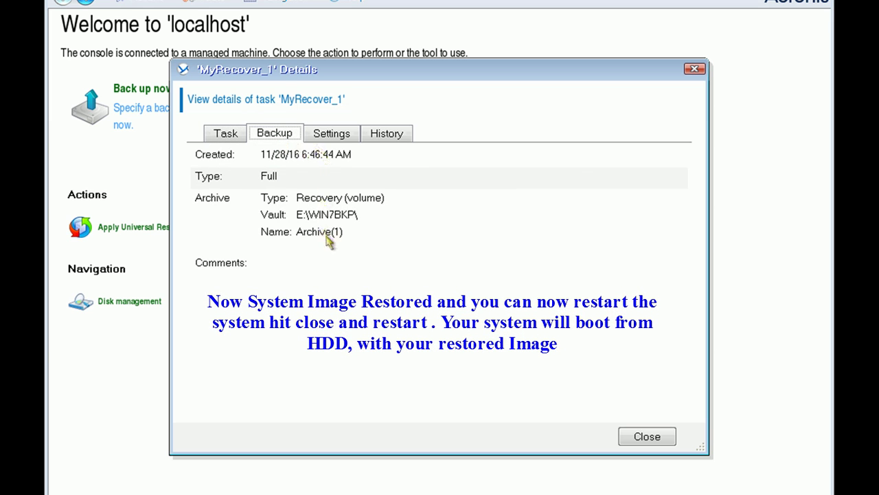
pyautogui.click(389, 136)
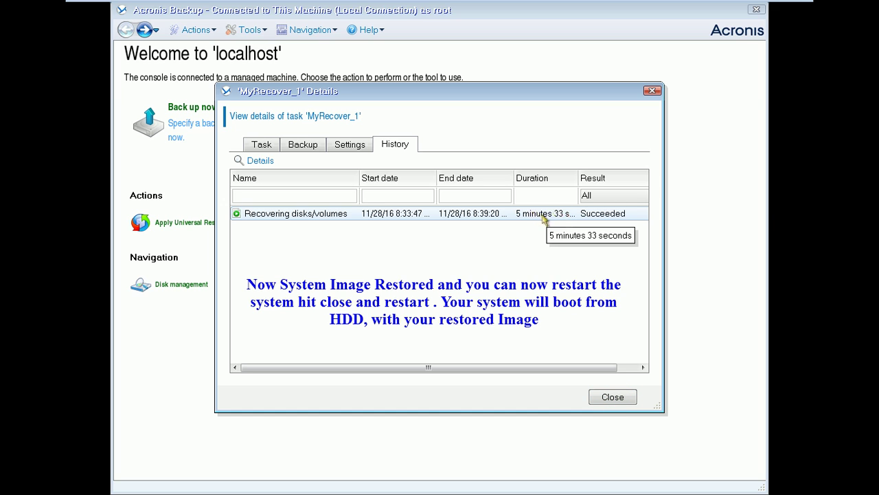
pyautogui.click(608, 399)
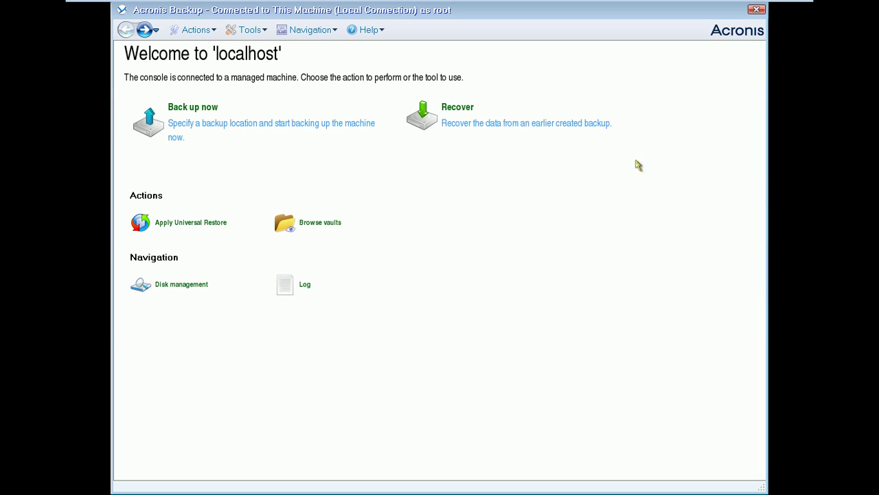
pyautogui.click(756, 10)
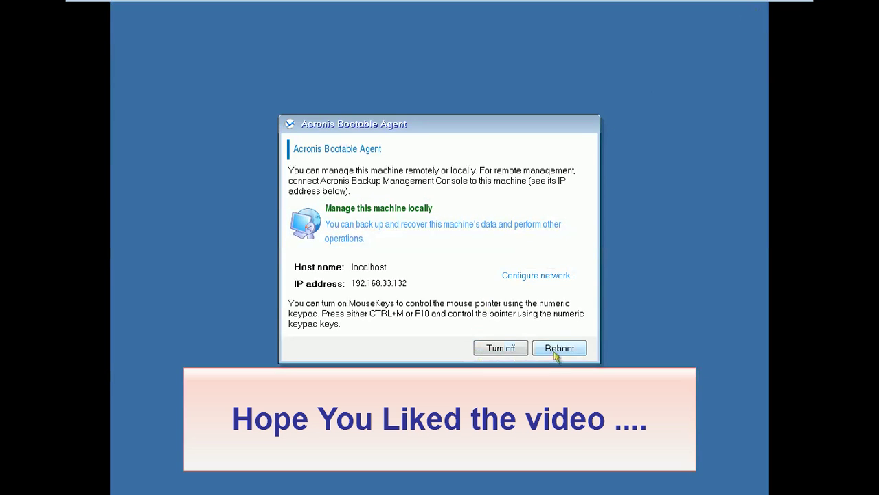